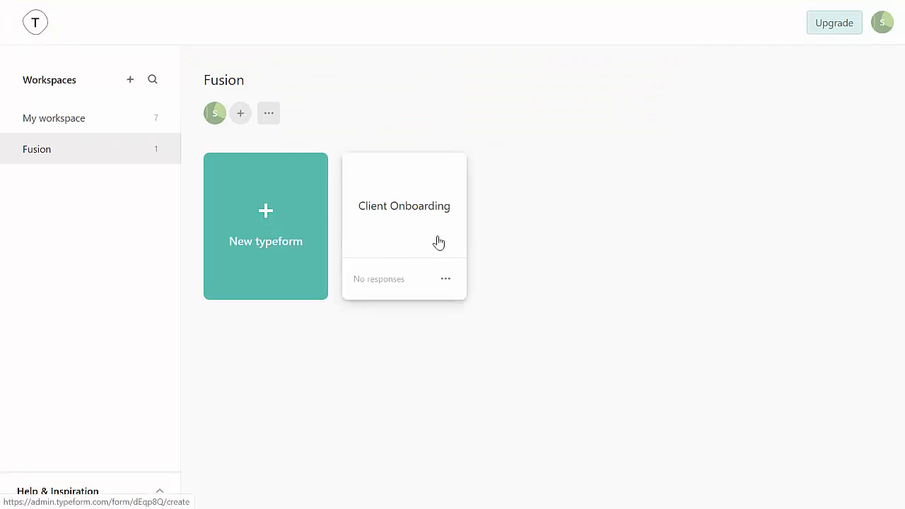
- Open the web page embed options for sharing the Client Onboarding typeform
click(393, 205)
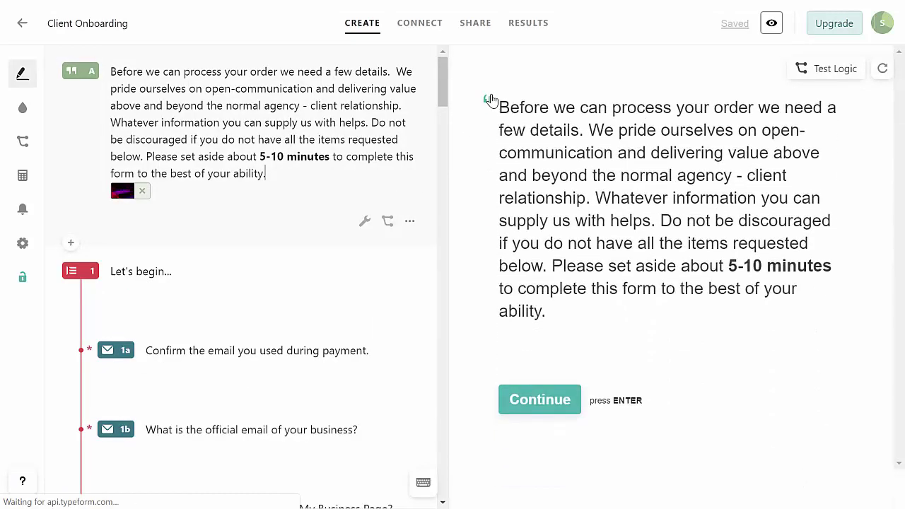
click(473, 29)
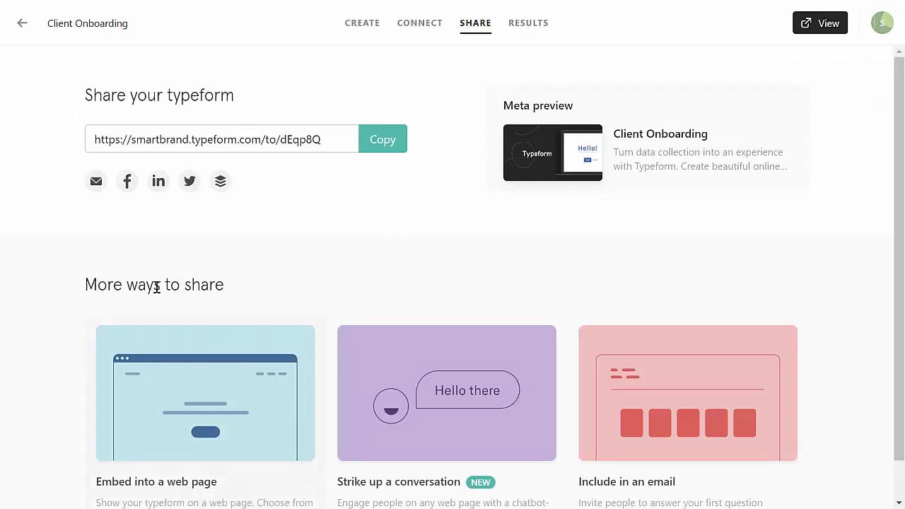
scroll(206, 284, down, 1)
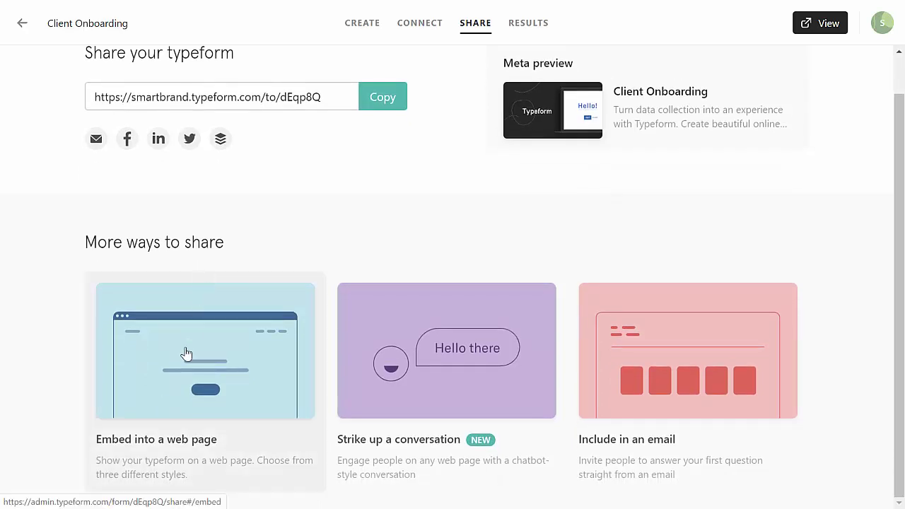
click(197, 396)
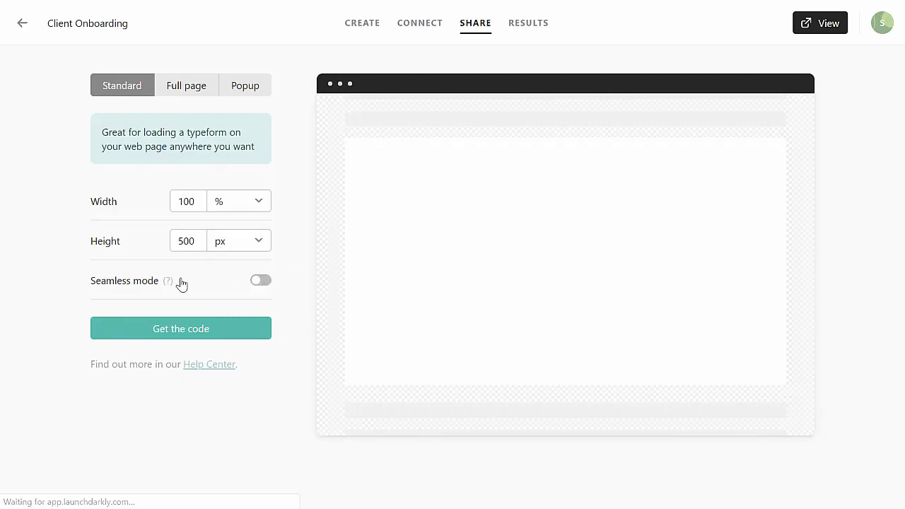
- Enable seamless mode for the standard embed and copy the generated embed code
mouse_move(170, 283)
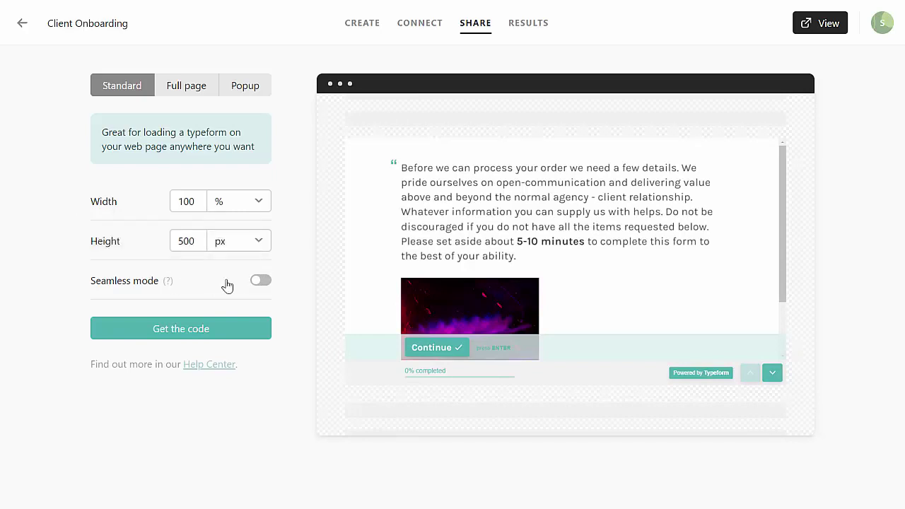
click(260, 282)
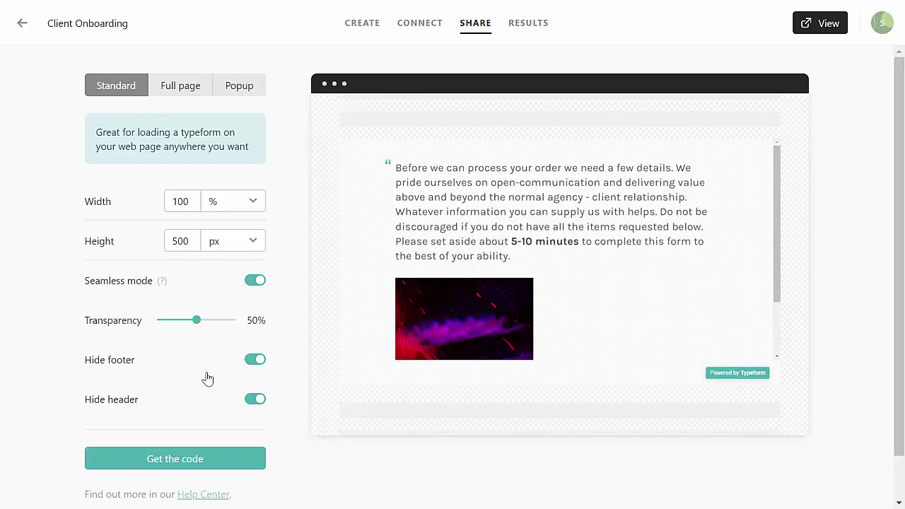
click(185, 462)
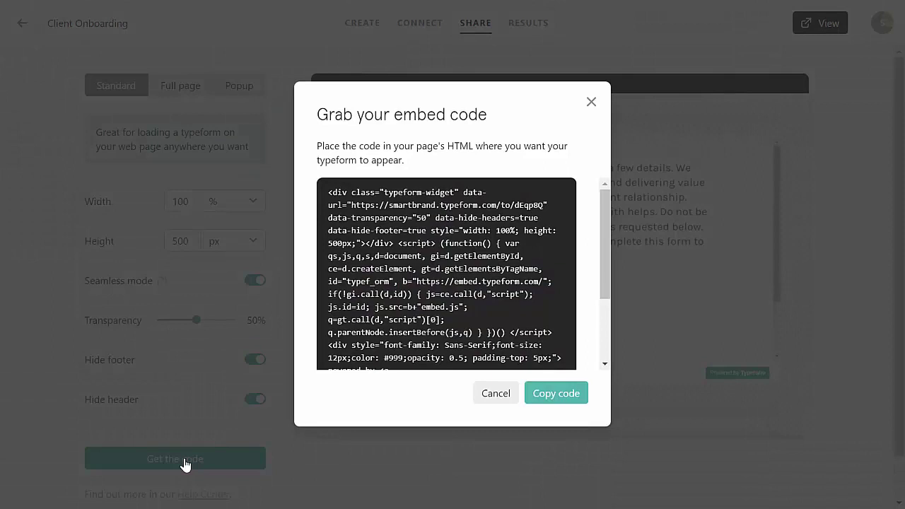
click(557, 393)
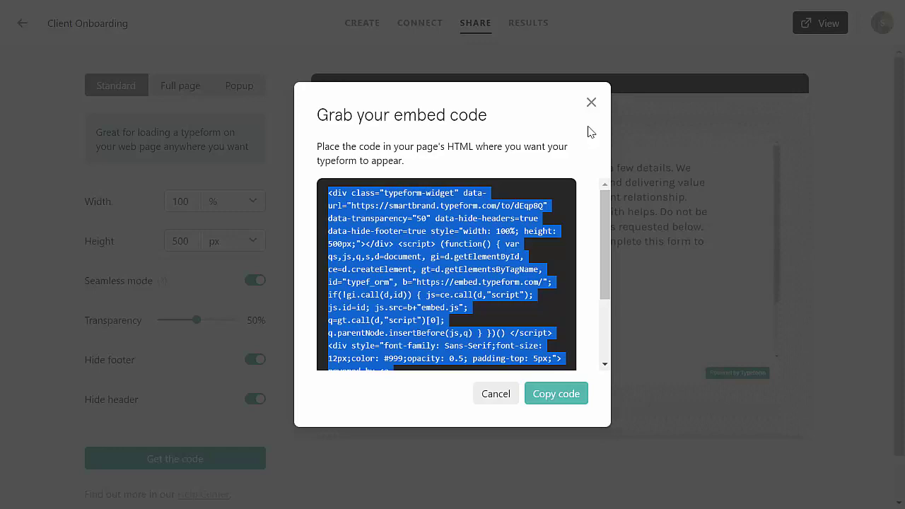
click(591, 104)
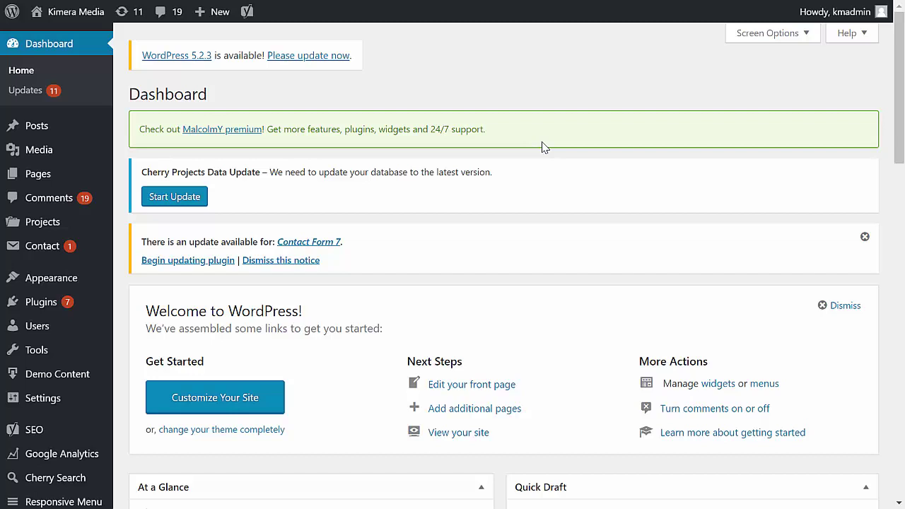
- In the WordPress admin site, add a new page titled "Onboarding"
click(33, 177)
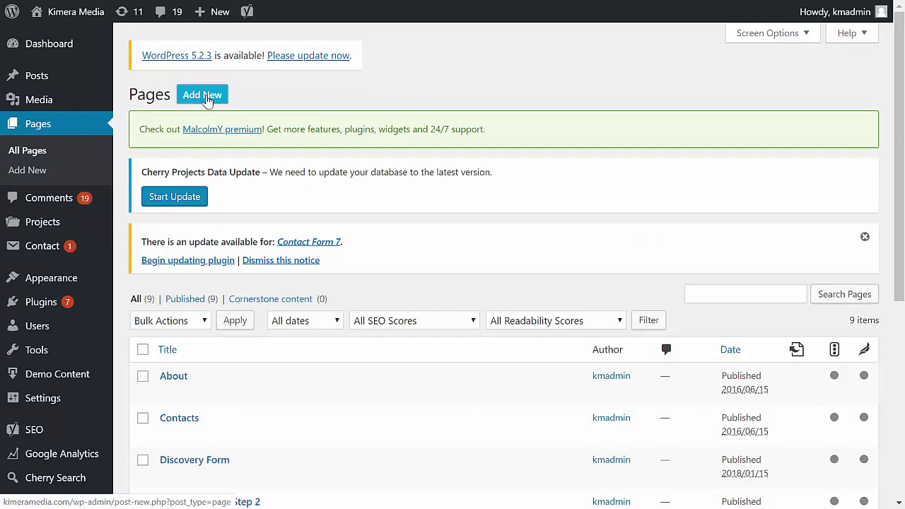
click(208, 100)
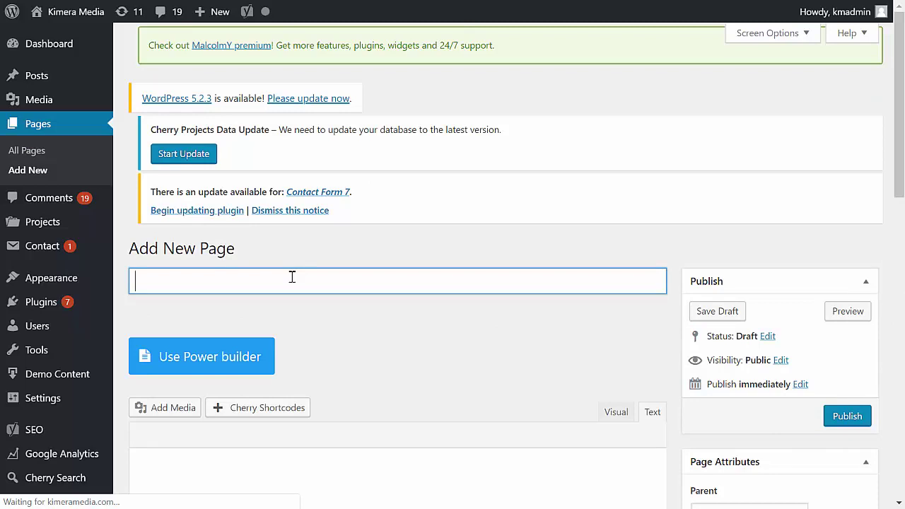
text(Onboarding)
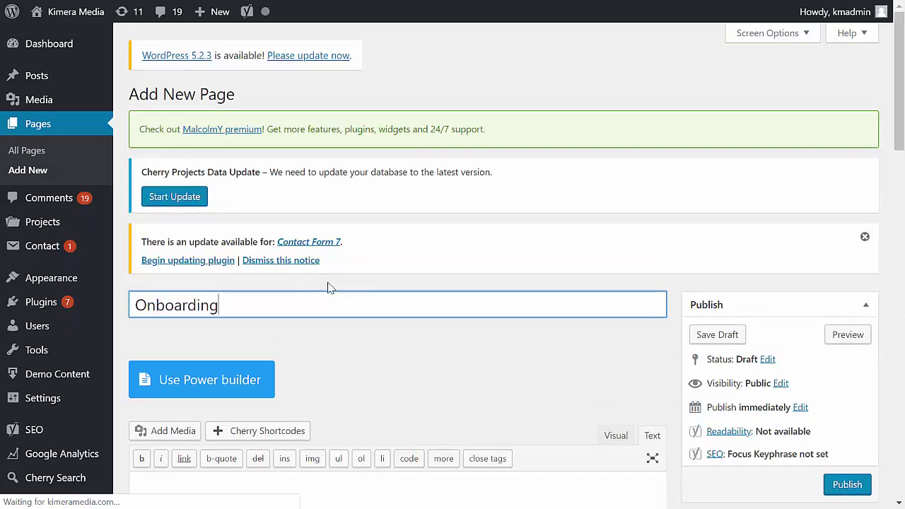
- Paste the Typeform embed code into the page's content in text mode and publish the page
scroll(396, 289, down, 2)
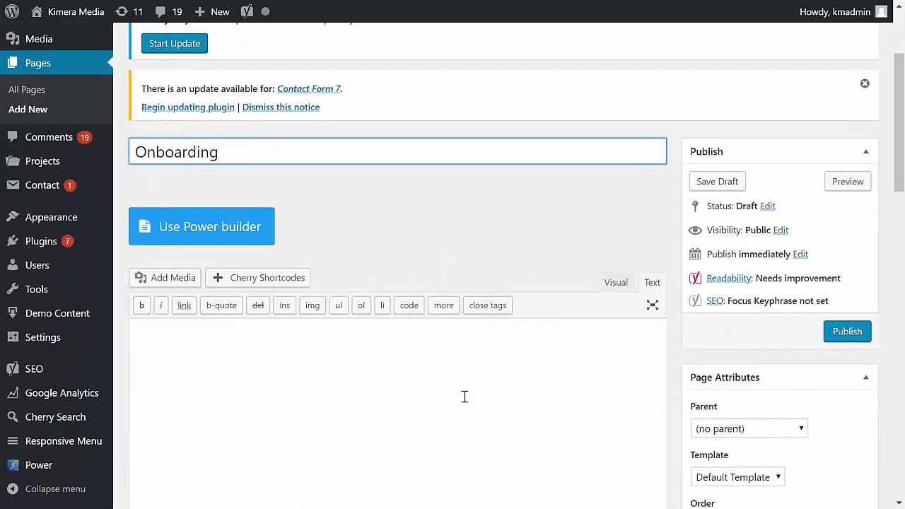
click(652, 287)
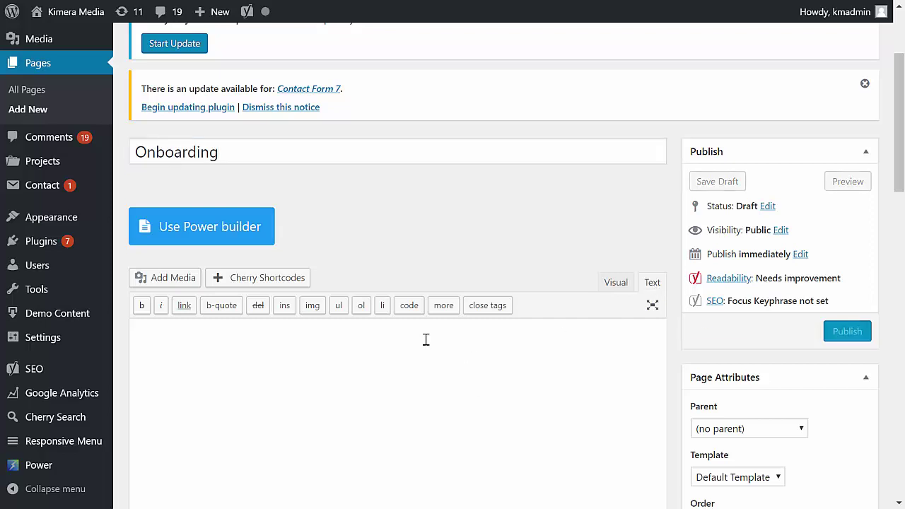
text(<div class="typeform-widget" data-url="https://smartbrand.typeform.com/to/dEqp8Q" data-transparency="50" data-hide-headers=true data-hide-footer=true style="width: 100%; height: 500px;"> </div> <script> (function() { var qs,js,q,s,d=document, gi=d.getElementById, ce=d.createElement, gt=d.getElementsByTagName, id="typef_orm", b="https://embed.typeform.com/"; if(!gi.call(d,id)) { js=ce.call(d,"script"); js.id=id; js.src=b+"embed.js"; q=gt.call(d,"script")[0]; q.parentNode.insertBefore(js,q) } })() </script> <div style="font-family: Sans-Serif;font-size: 12px;color: #999;opacity: 0.5; padding-top: 5px;"> powered by <a href="https://admin.typeform.com/signup?utm_campaign=dEqp8Q&utm_source=typeform.com-11711878-Pro&utm_medium=typeform&utm_content=typeform-embedded-poweredbytypeform&utm_term=EN" style="color: #999" target="_blank">Typeform</a> </div>)
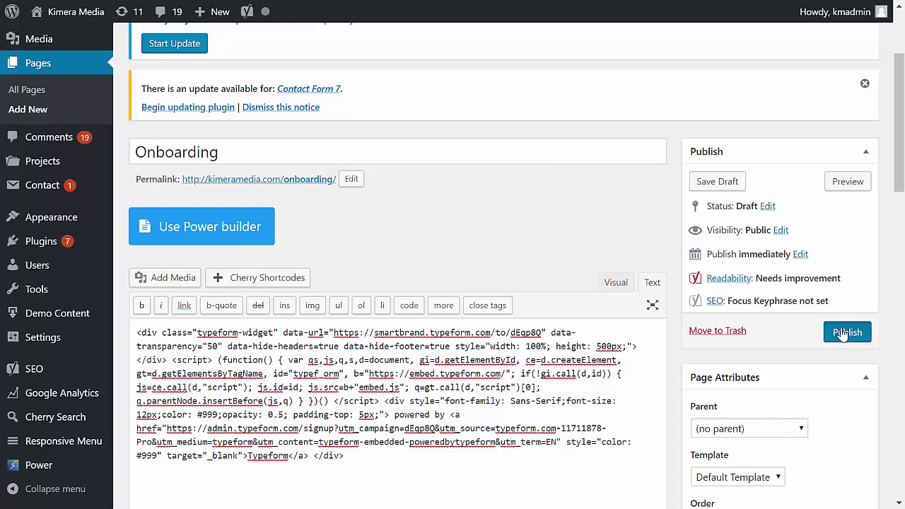
click(842, 333)
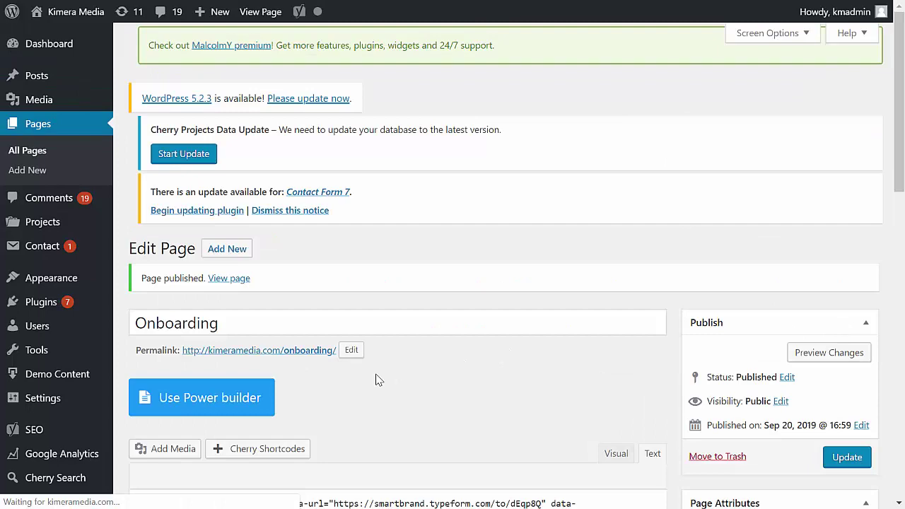
- Change the page title to "Please complete the information below"
scroll(376, 379, down, 2)
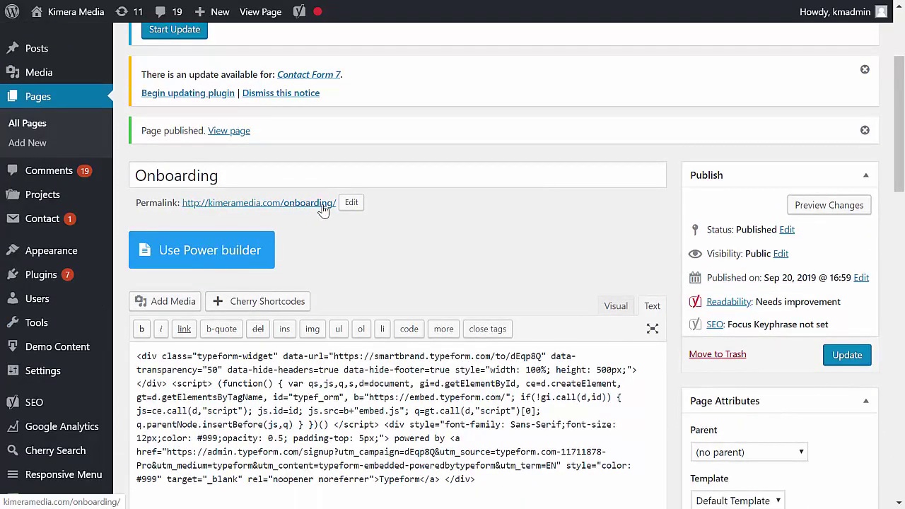
click(248, 173)
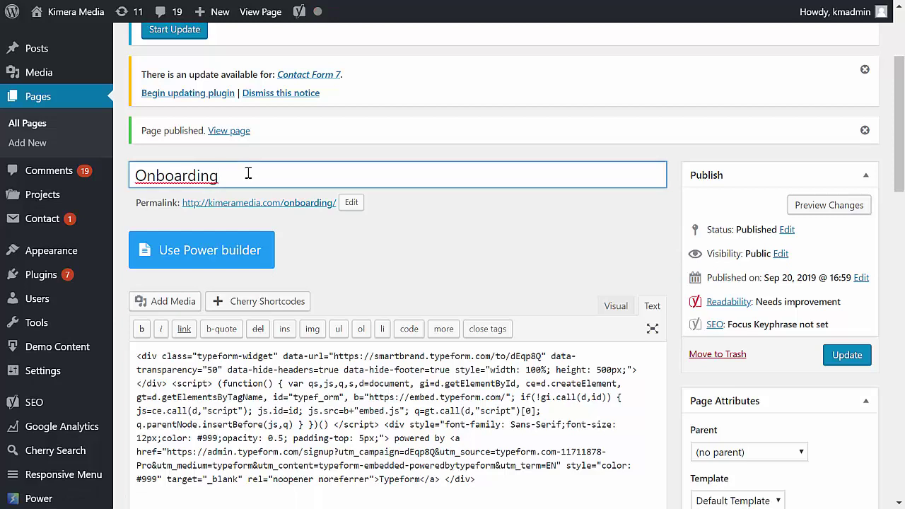
double_click(248, 174)
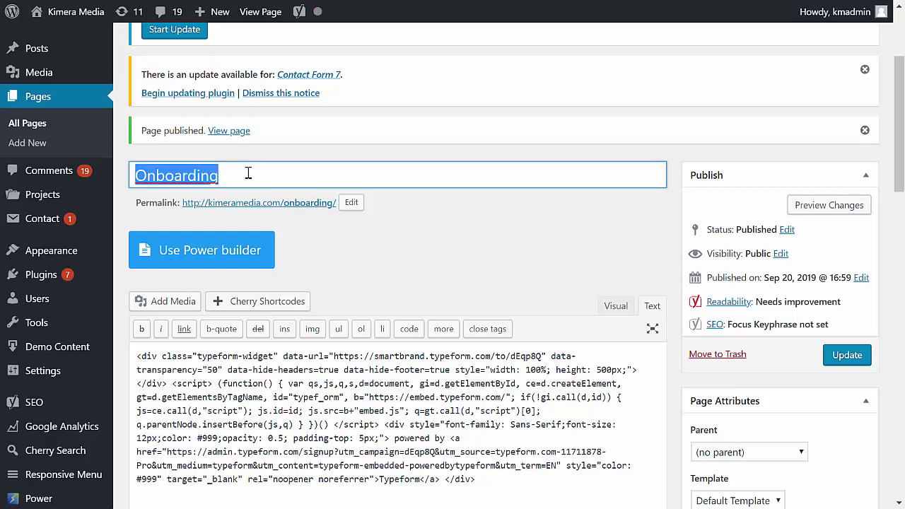
text(Please co)
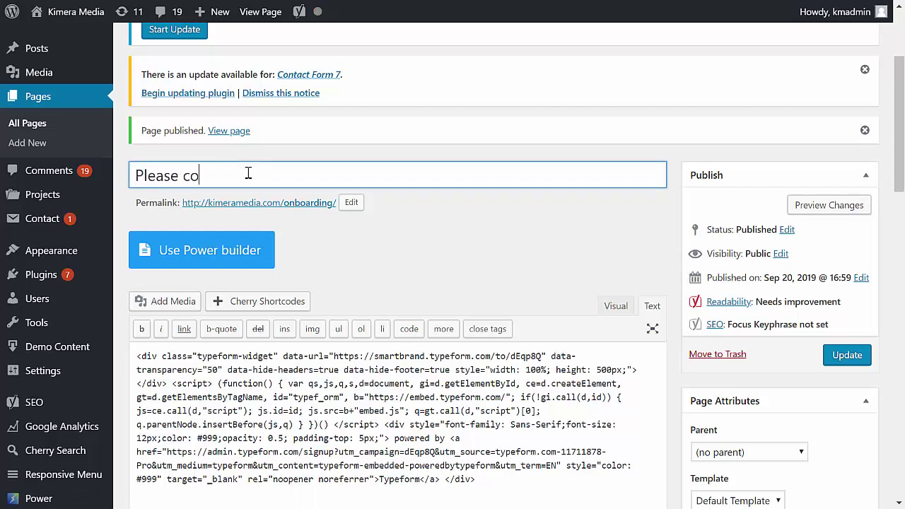
text(mplete the infor)
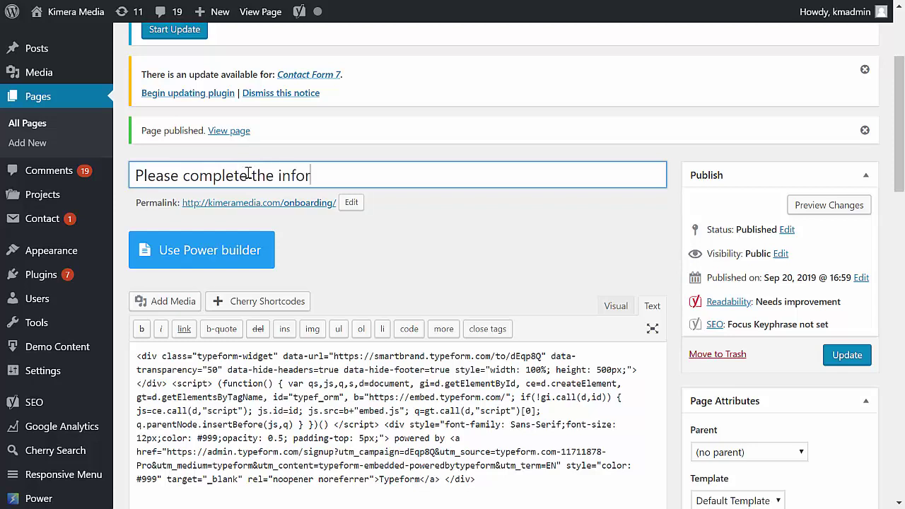
text(mation below)
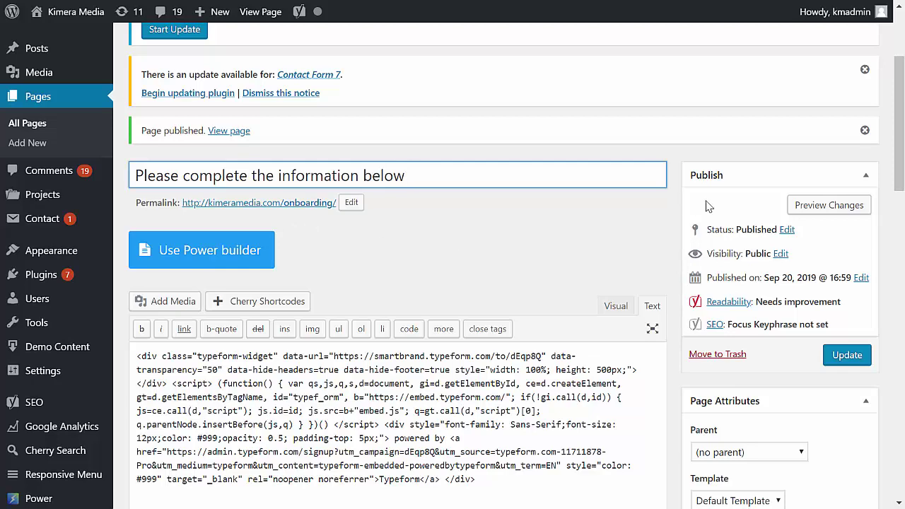
- Set the advanced Yoast SEO option for showing this page in search results to No, and update the page
drag(900, 163, 891, 302)
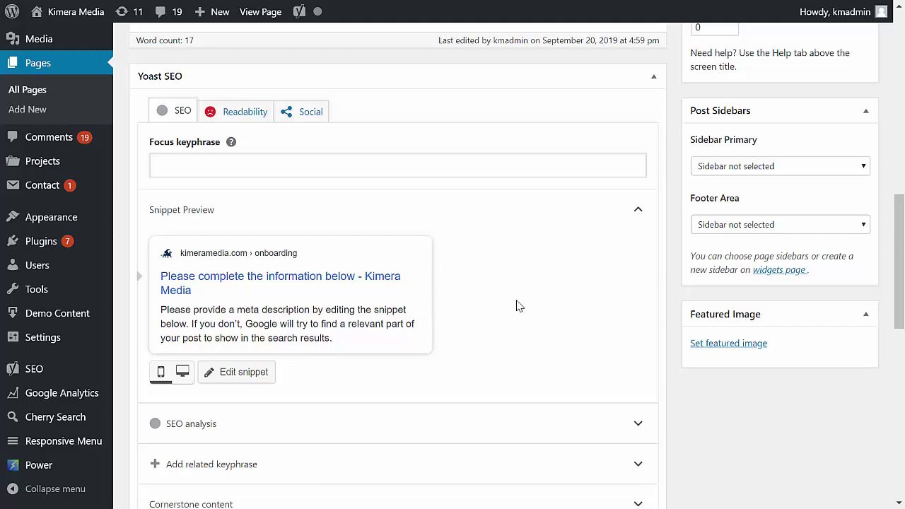
scroll(517, 305, down, 3)
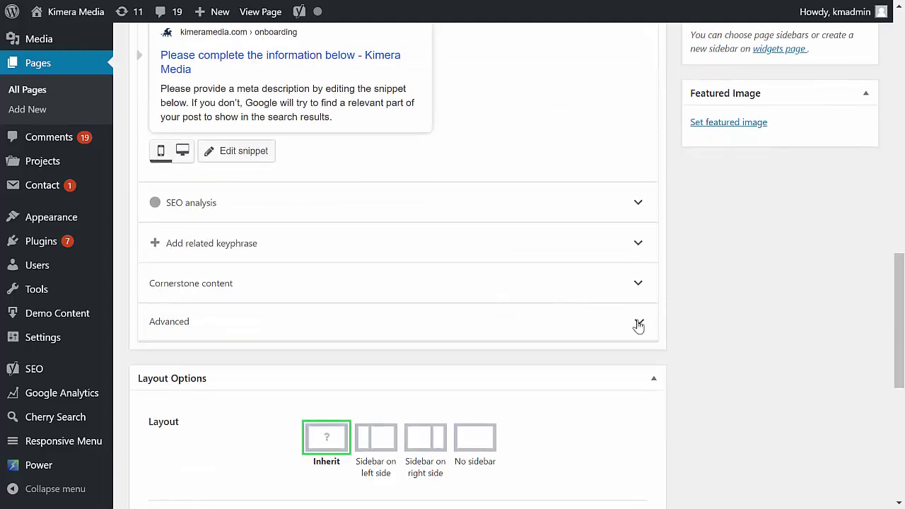
click(640, 322)
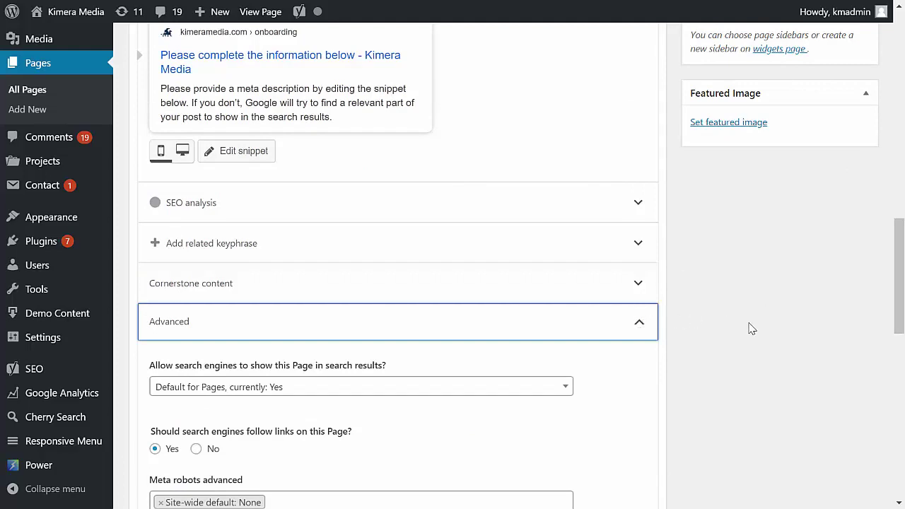
scroll(751, 328, down, 3)
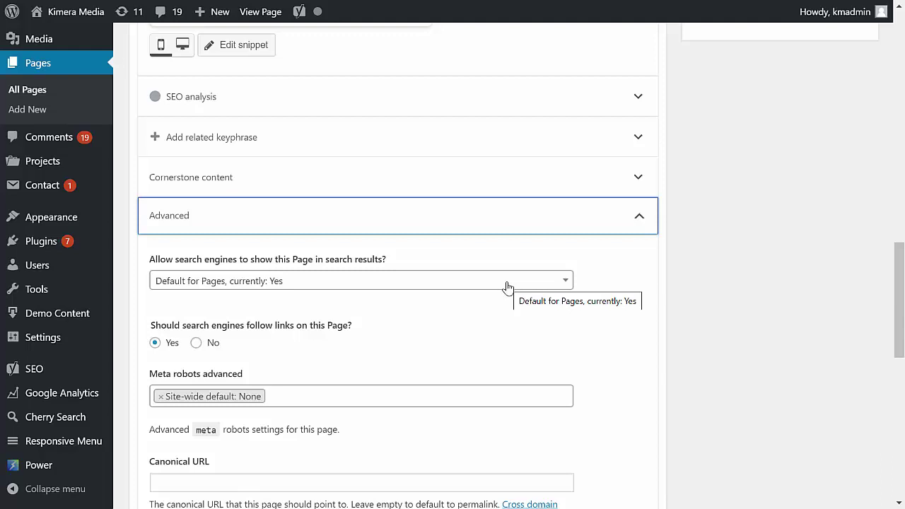
click(633, 226)
click(637, 223)
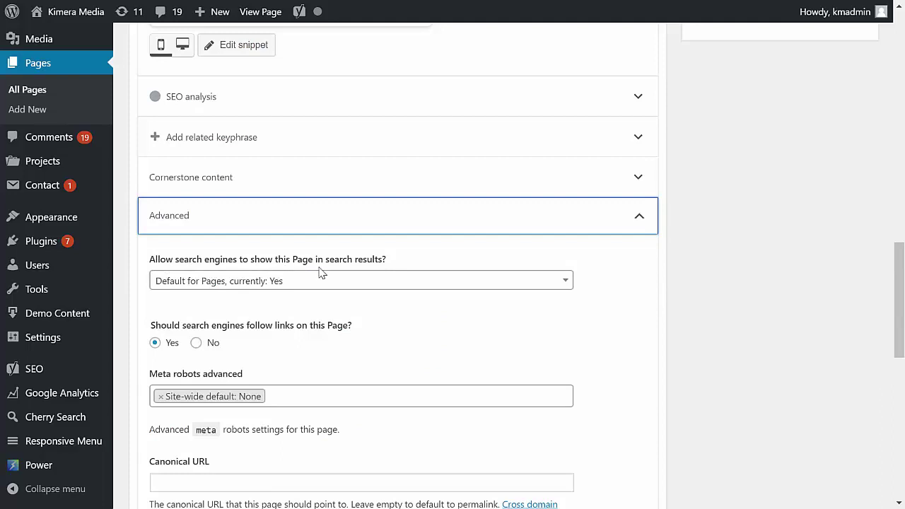
click(362, 286)
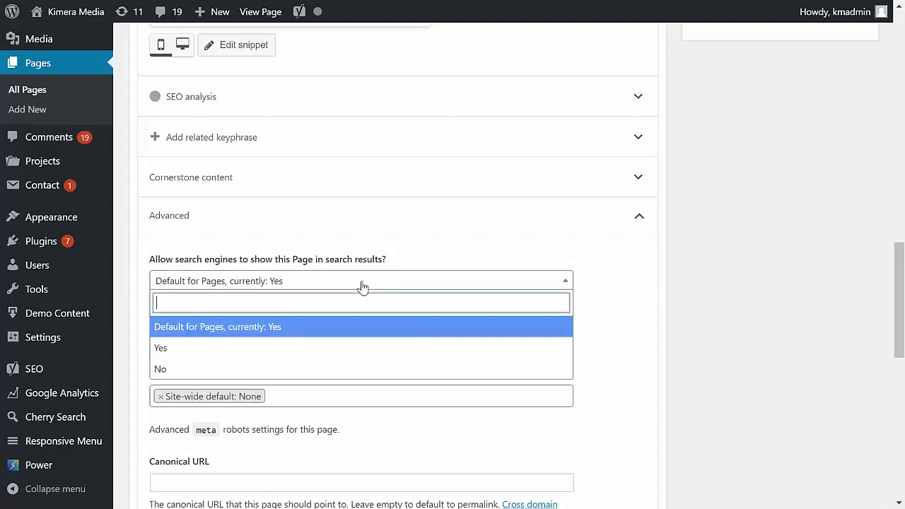
click(233, 373)
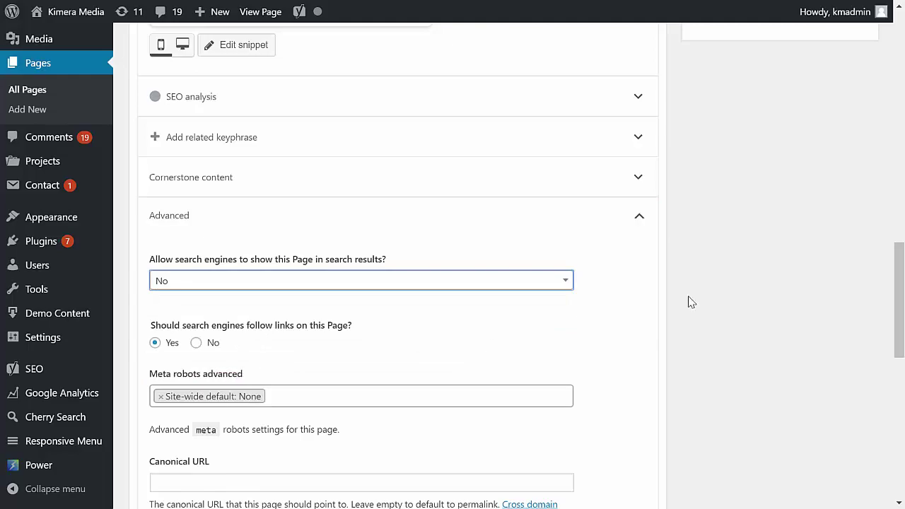
scroll(748, 282, up, 9)
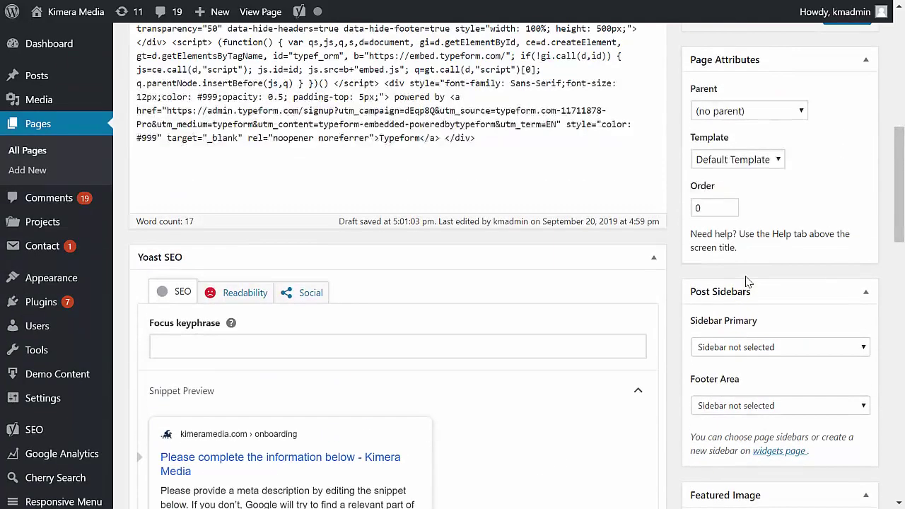
scroll(748, 281, up, 4)
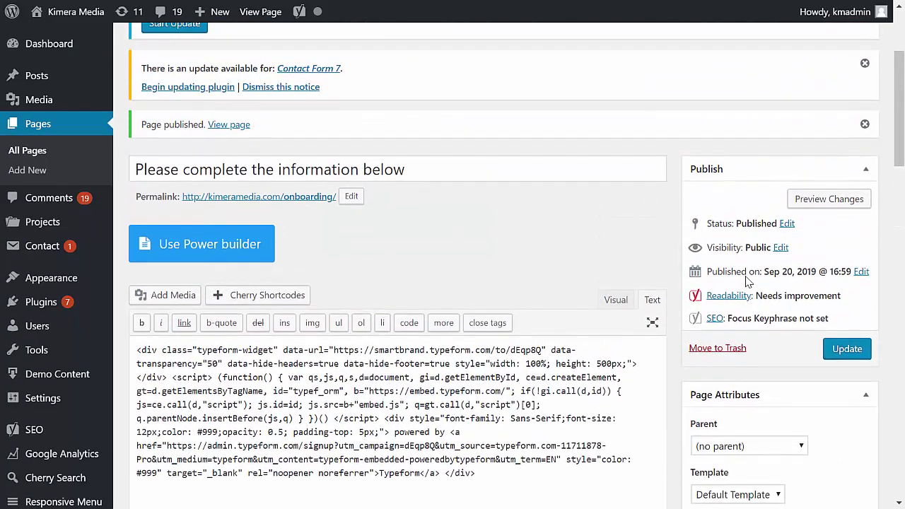
click(849, 348)
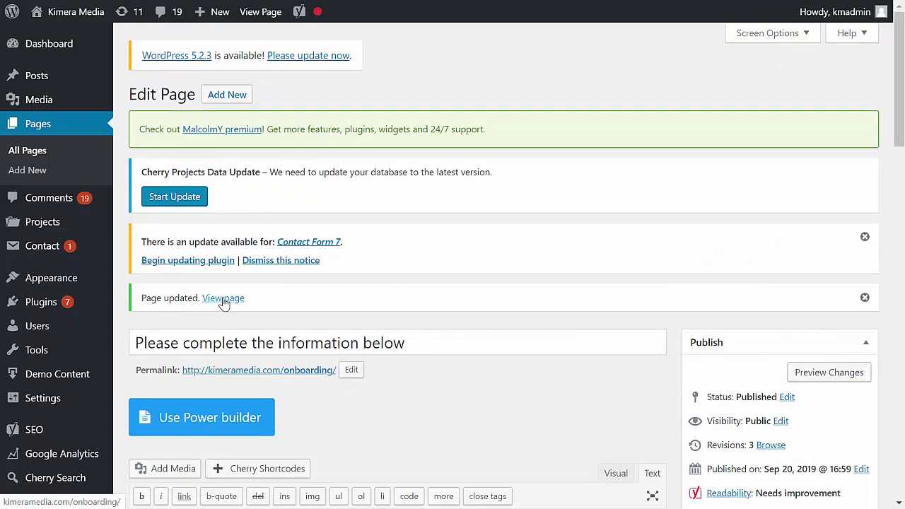
- View the live onboarding page and check the embedded form down to its Continue button
click(224, 300)
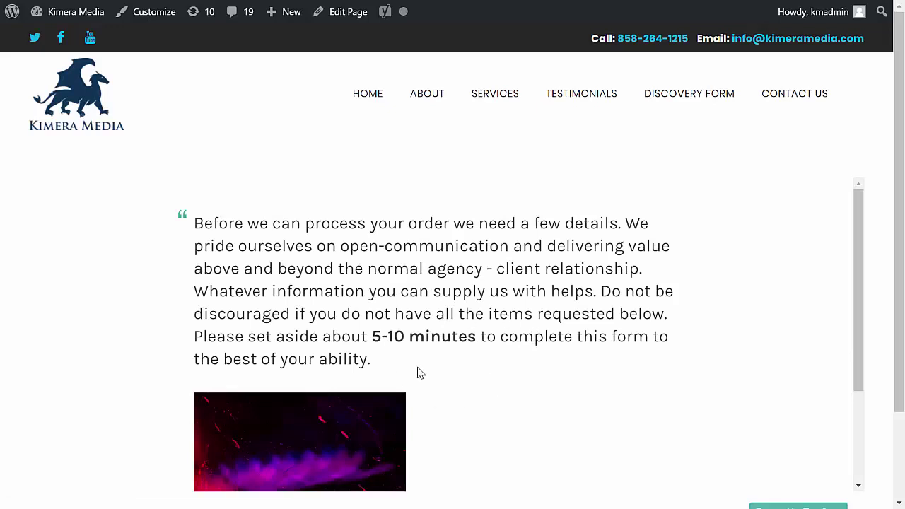
scroll(497, 379, down, 1)
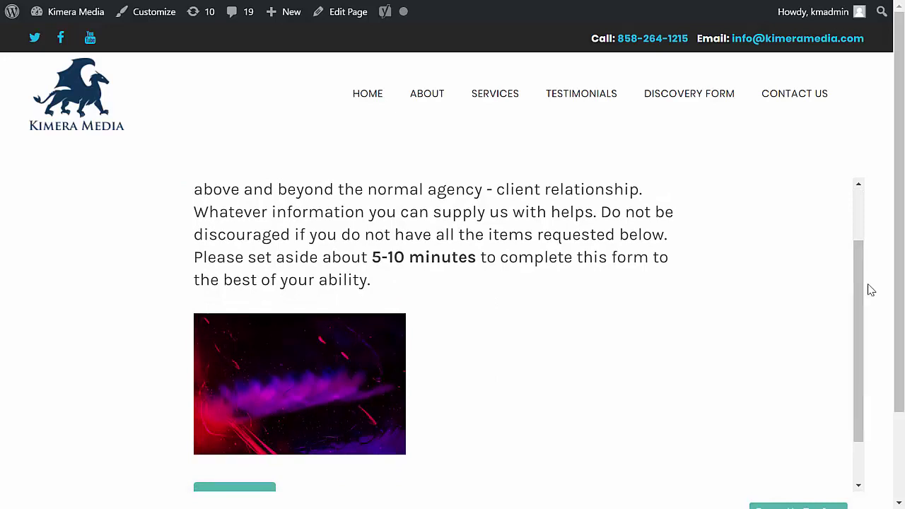
scroll(870, 289, down, 1)
scroll(453, 300, down, 1)
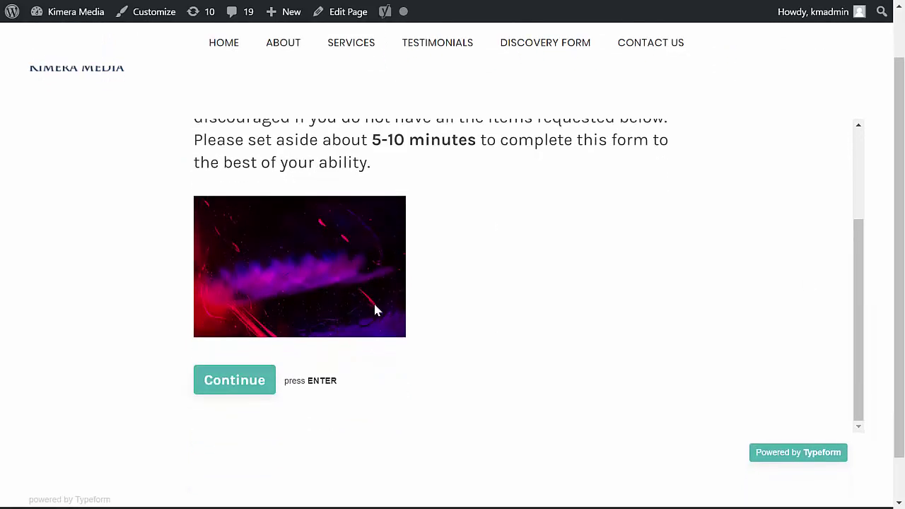
- Test the embedded form on the live page by continuing past the intro and "Let's begin..." screens to the email question
click(244, 381)
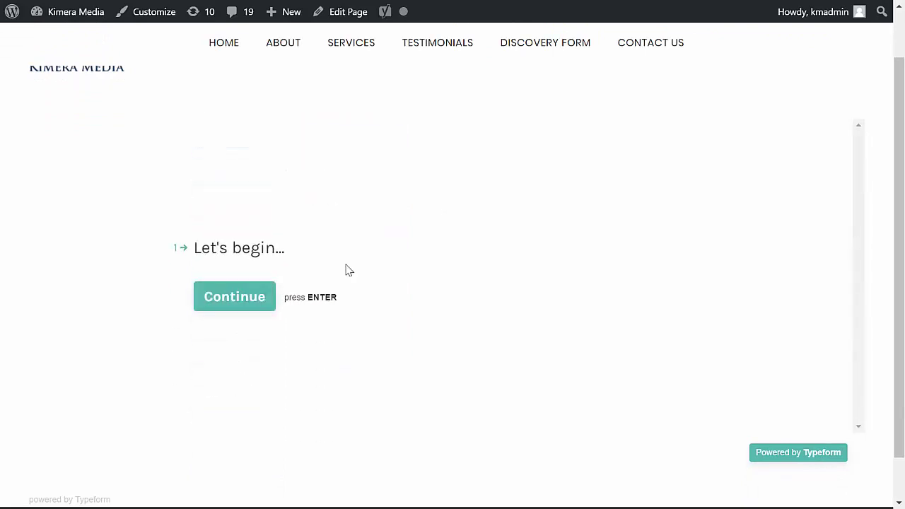
scroll(368, 253, up, 1)
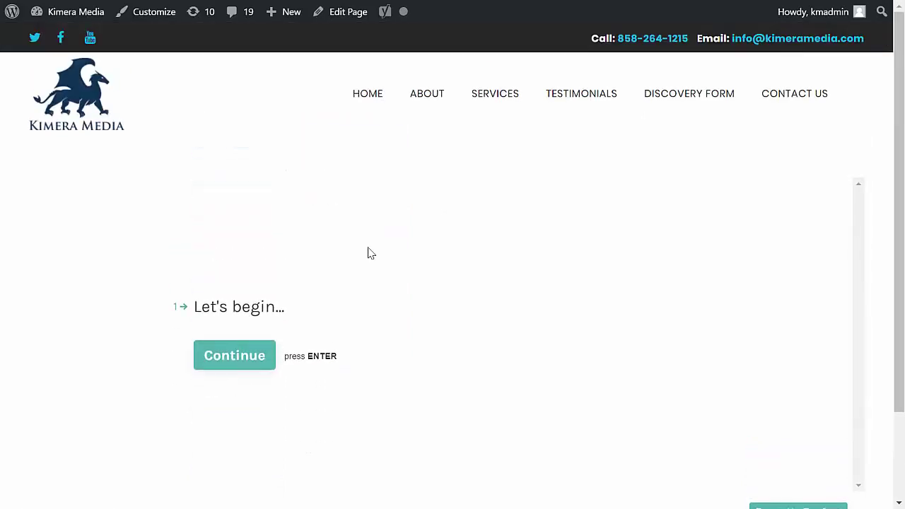
scroll(417, 256, down, 2)
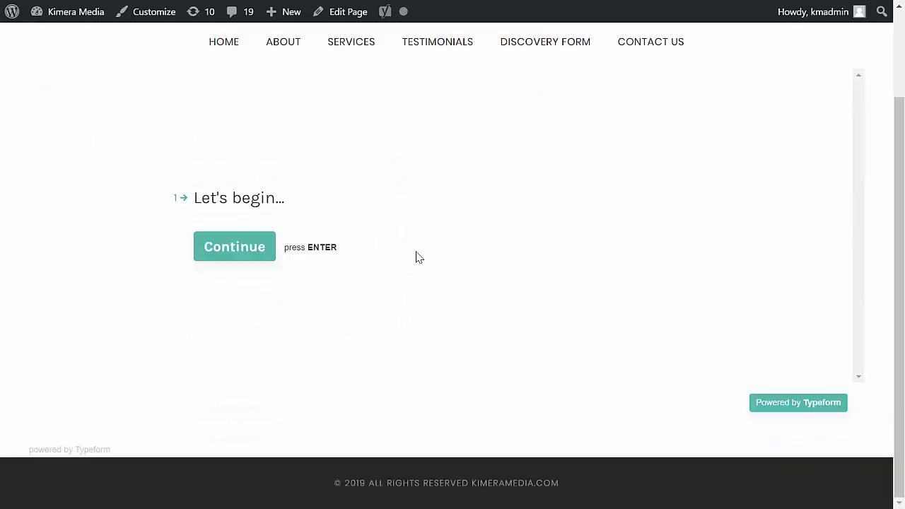
key(Return)
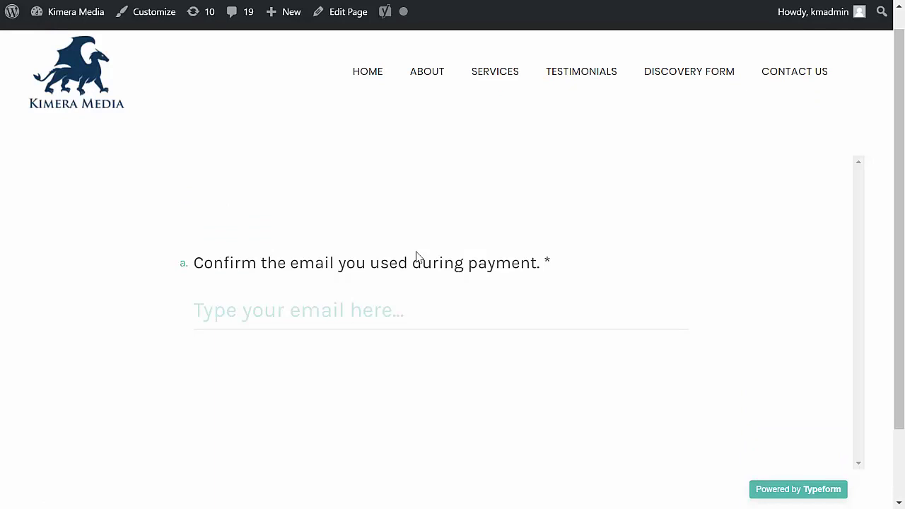
scroll(417, 256, up, 2)
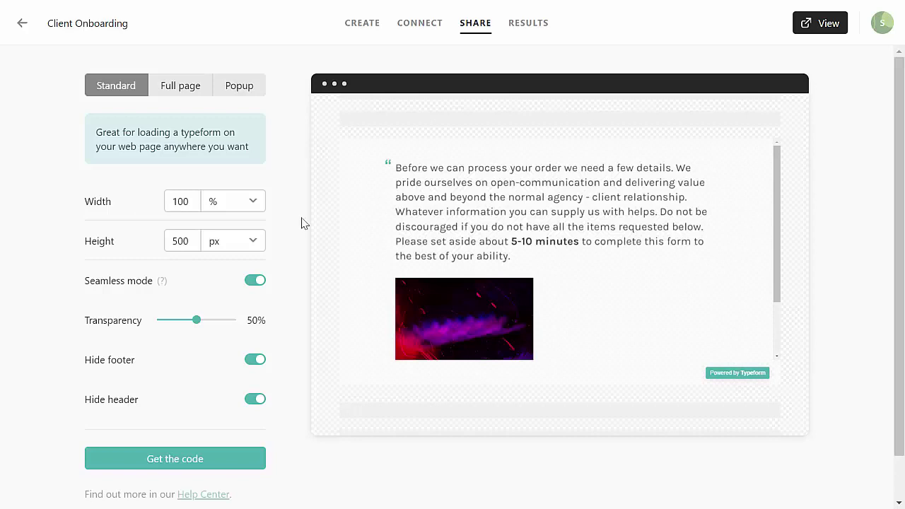
- In Typeform's sharing options for Client Onboarding, preview the full-page embed, examine its embed code and close the code without copying it
click(175, 85)
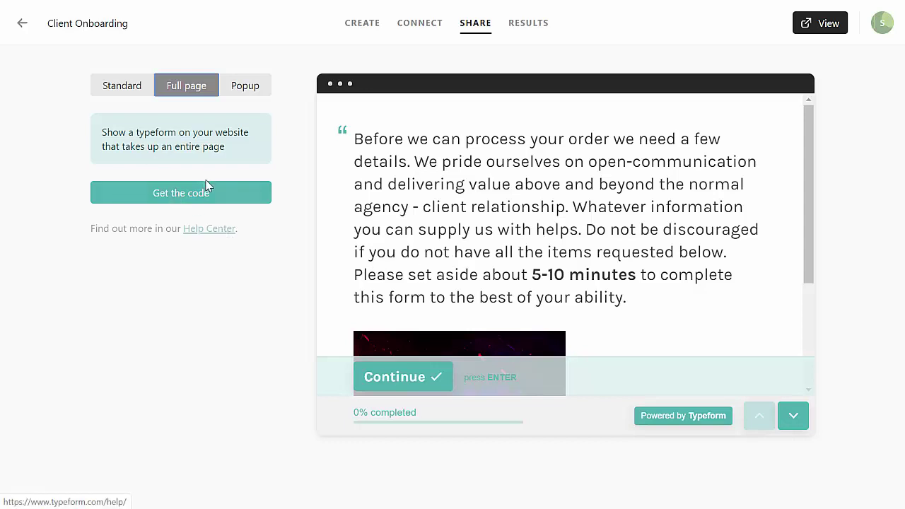
click(183, 203)
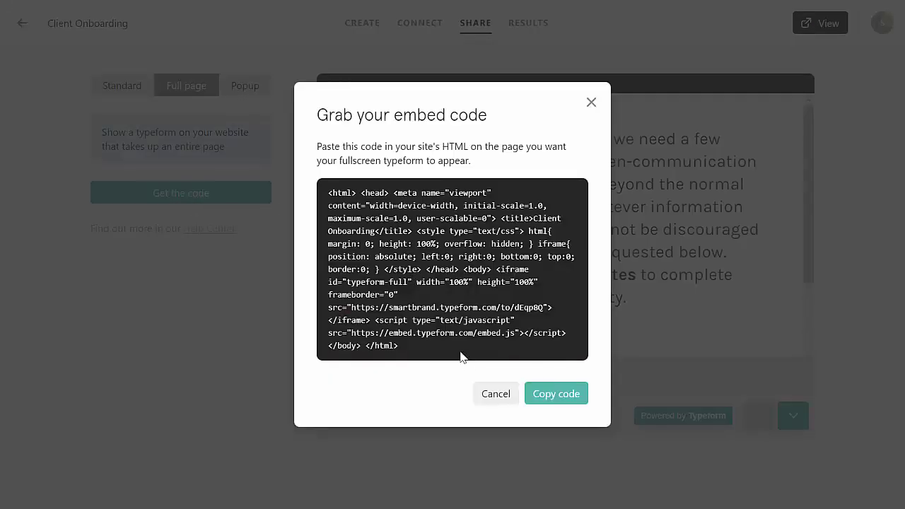
click(494, 394)
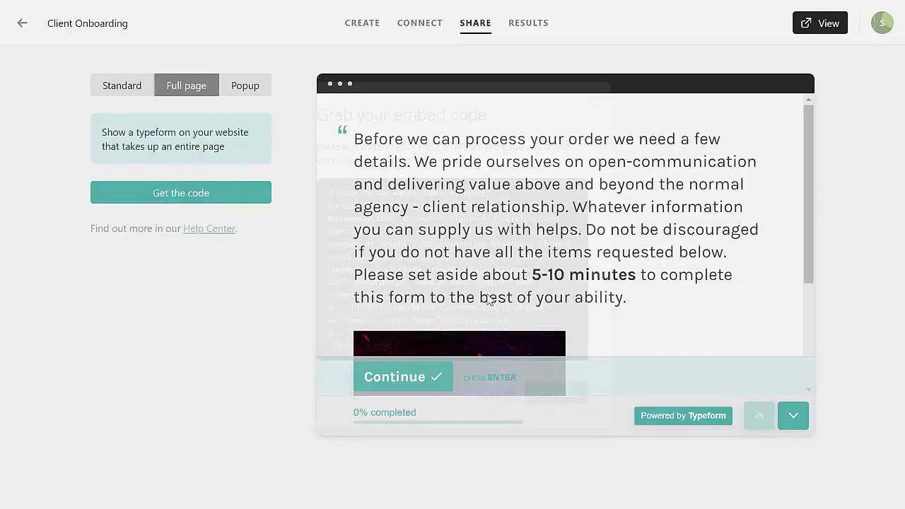